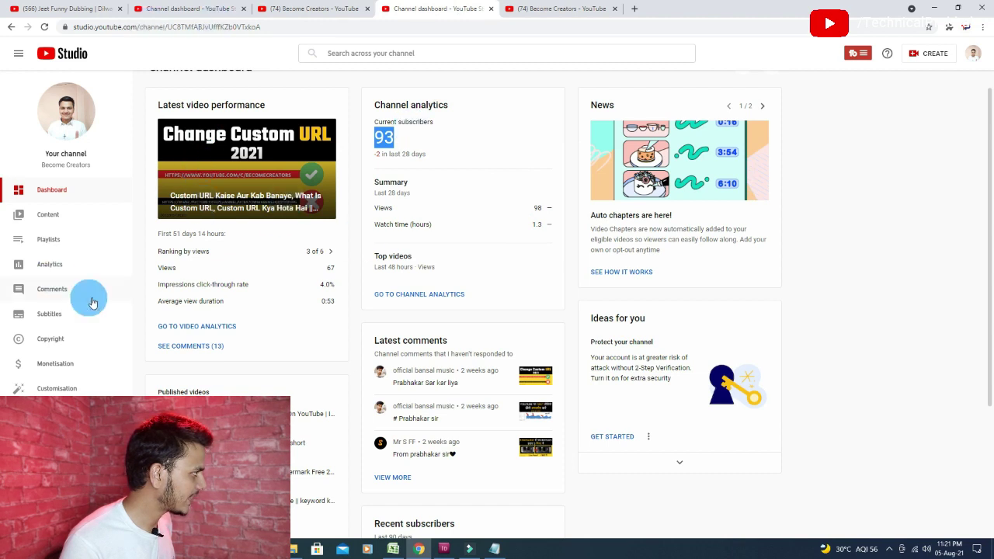
# Step: Open the channel's public page and view its About section
pyautogui.click(973, 53)
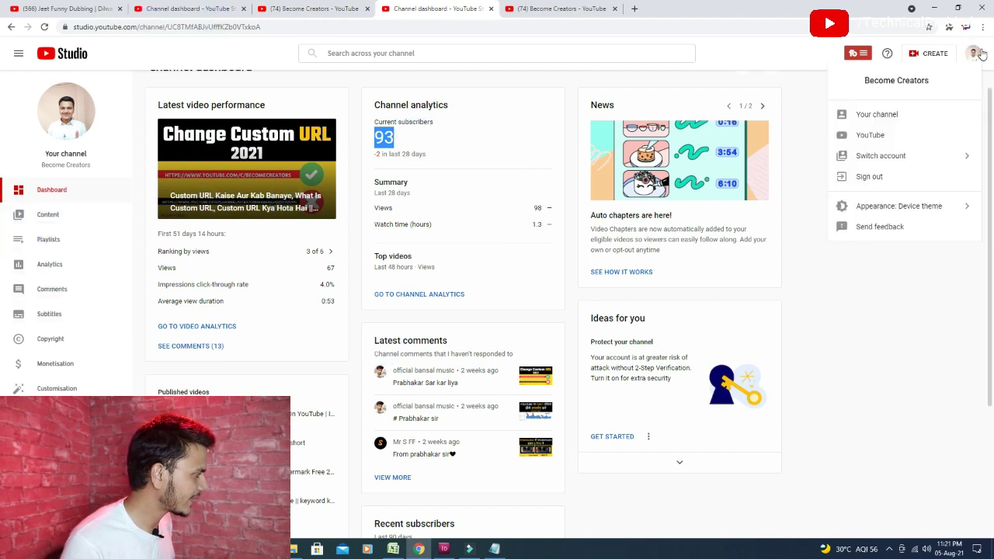
pyautogui.click(893, 118)
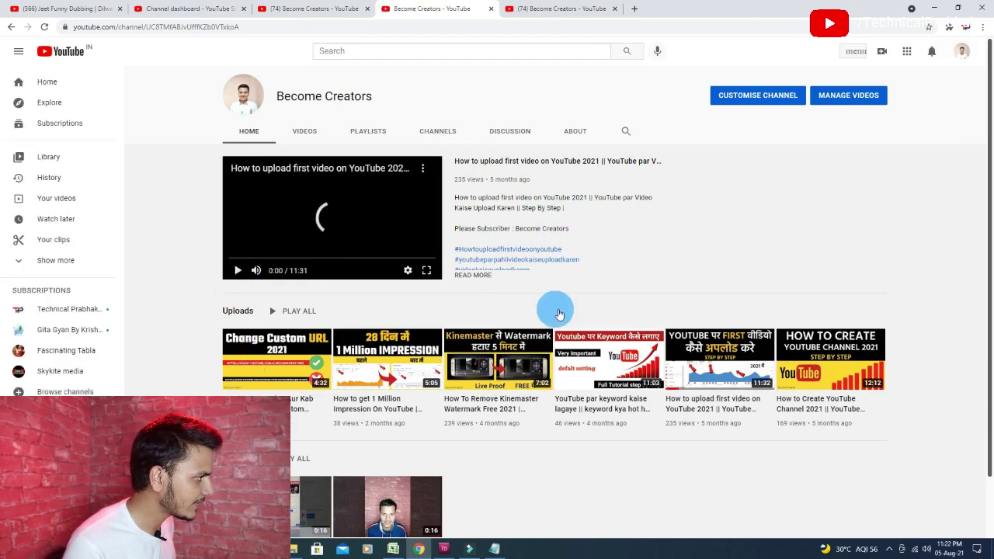
pyautogui.click(576, 134)
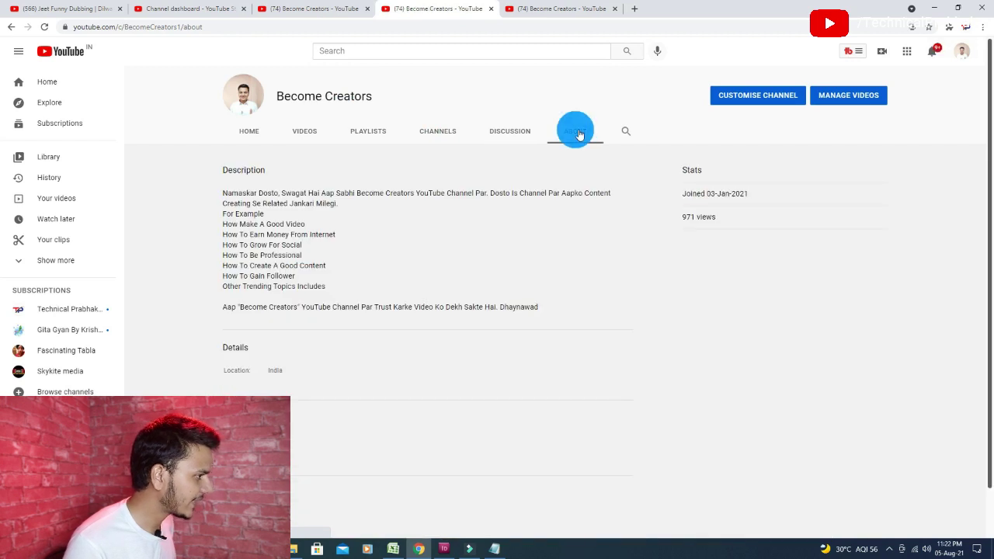
# Step: Open the channel customisation's basic info and highlight the channel name in the description's closing and opening lines
pyautogui.click(765, 97)
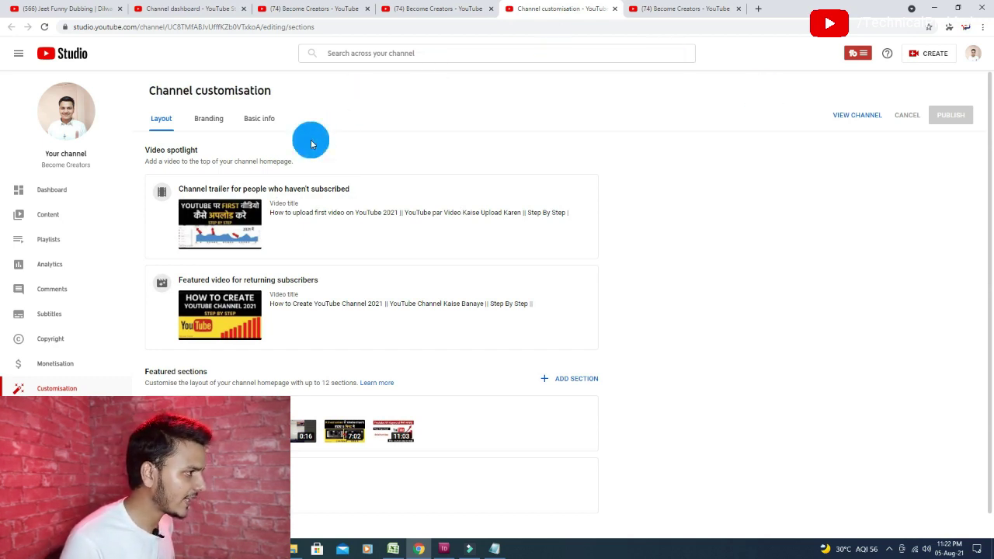
pyautogui.click(261, 120)
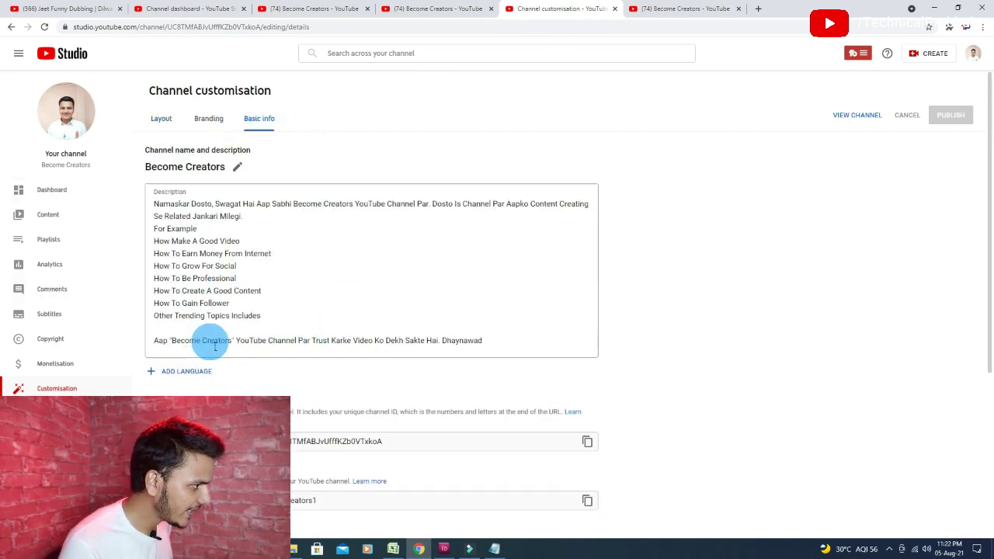
pyautogui.moveTo(155, 343); pyautogui.dragTo(177, 342)
pyautogui.click(174, 341)
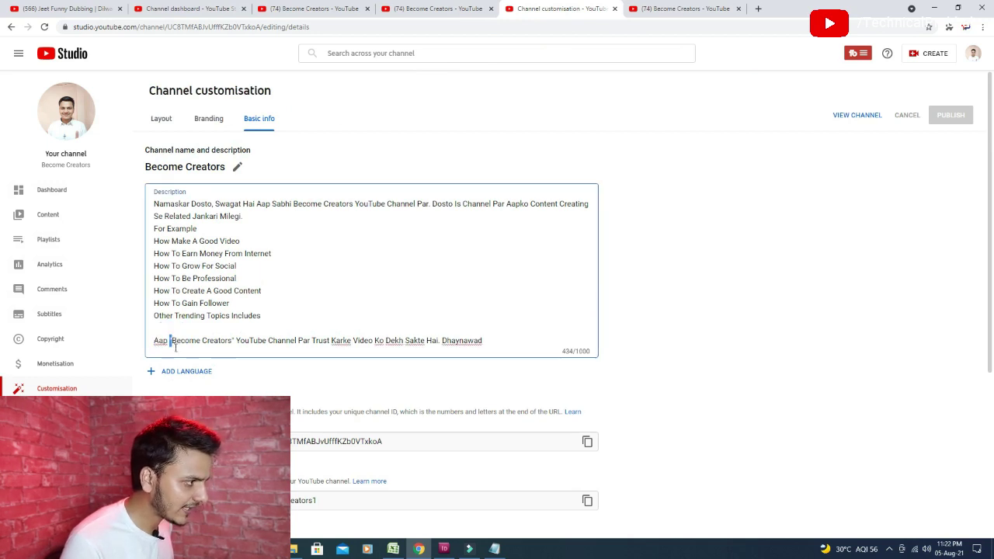
pyautogui.moveTo(230, 342); pyautogui.dragTo(171, 342)
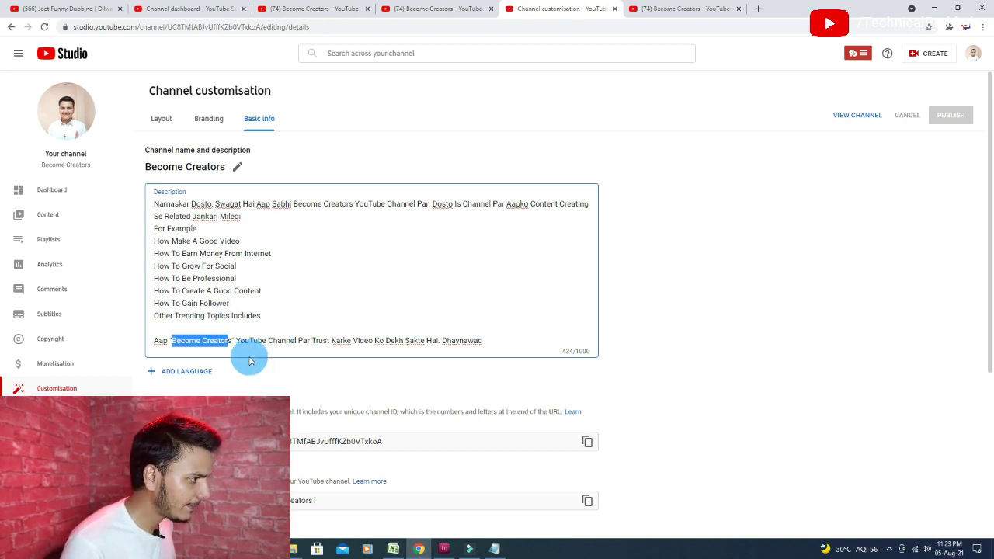
pyautogui.hotkey('ctrl', 'a')
pyautogui.click(198, 344)
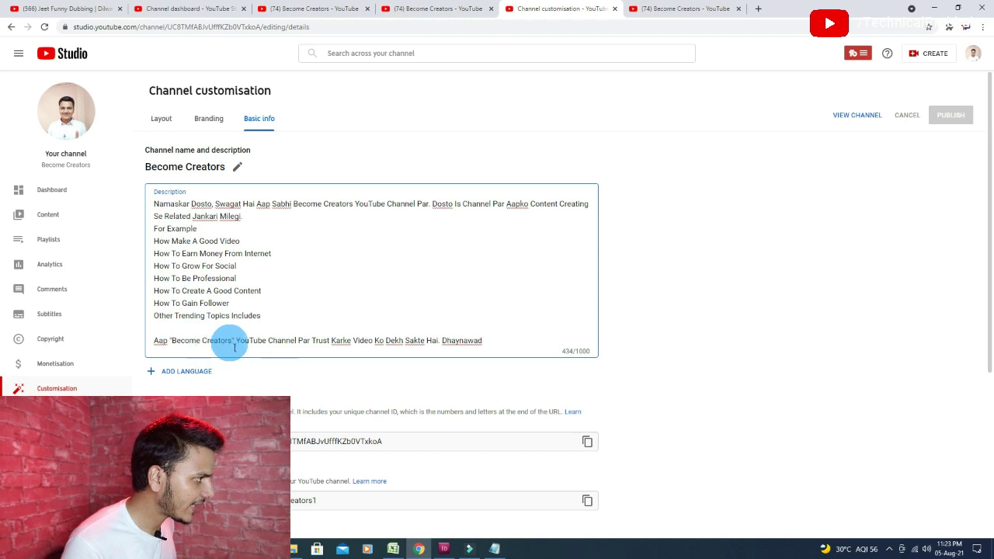
pyautogui.moveTo(293, 204); pyautogui.dragTo(361, 221)
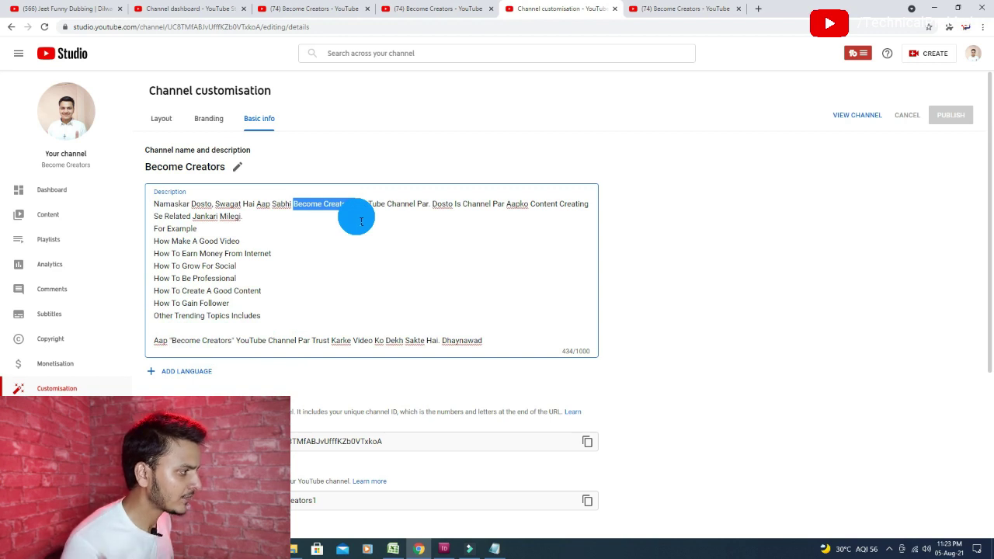
# Step: Look through the channel URL, custom URL and links below the channel description
pyautogui.scroll(-3, 359, 221)
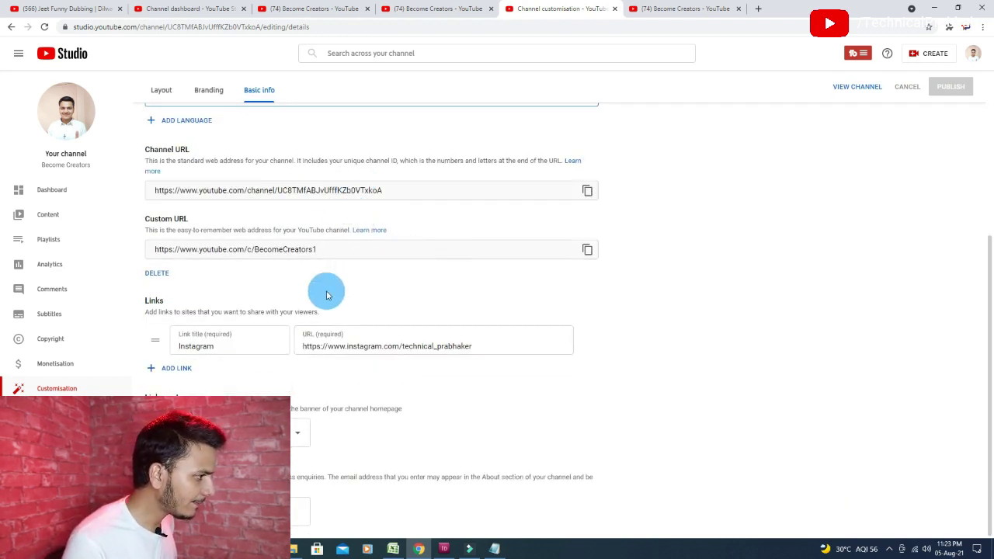
pyautogui.scroll(3, 281, 270)
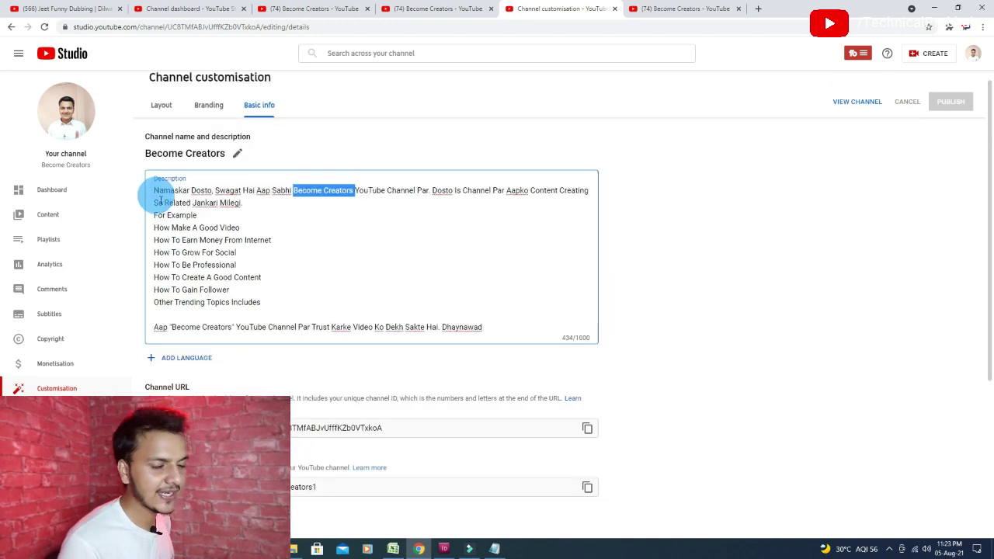
pyautogui.scroll(-2, 150, 384)
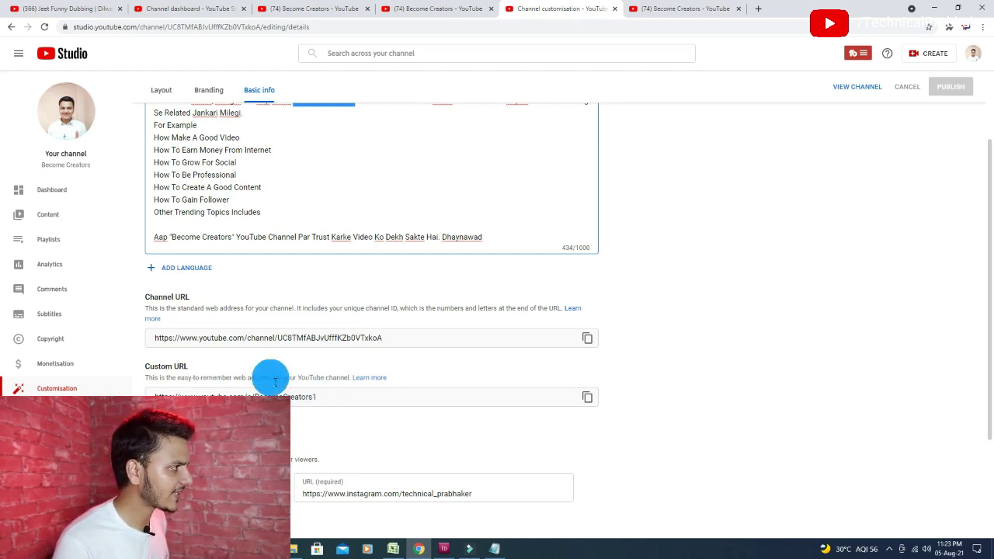
# Step: Check the channel's public About page and the YouTube search results for Become Creators
pyautogui.click(440, 10)
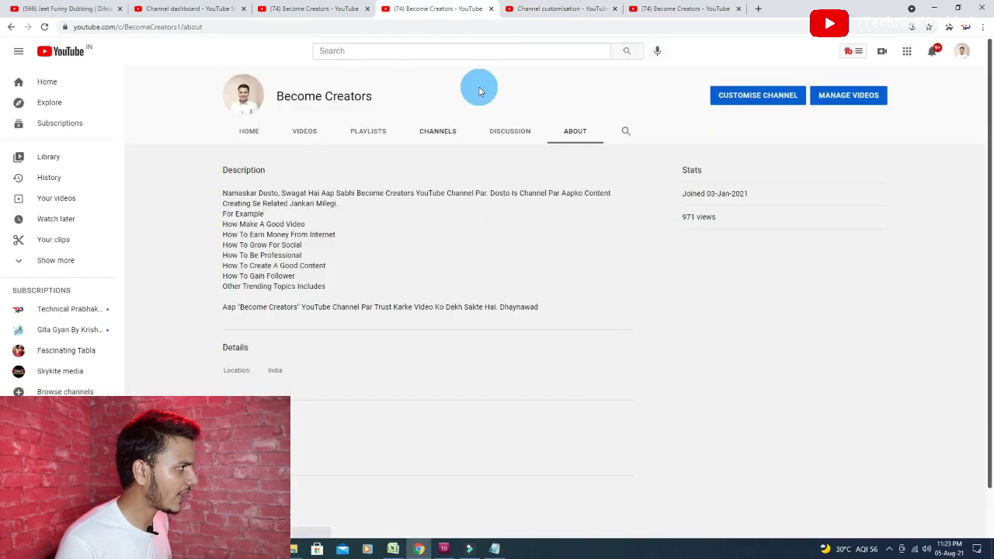
pyautogui.click(543, 8)
pyautogui.click(636, 8)
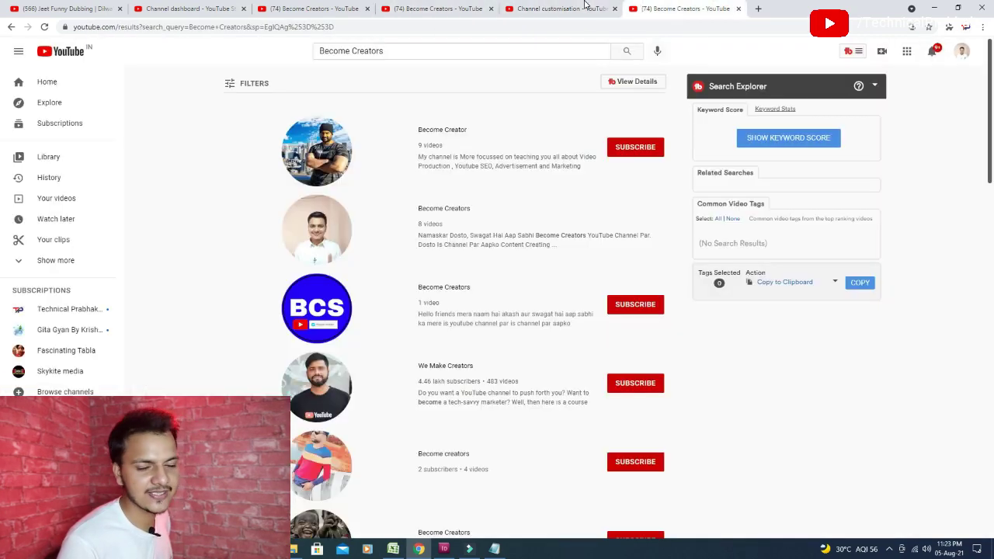
# Step: Return to the channel customisation page and examine the channel URL and custom URL
pyautogui.click(563, 8)
pyautogui.scroll(-1, 349, 277)
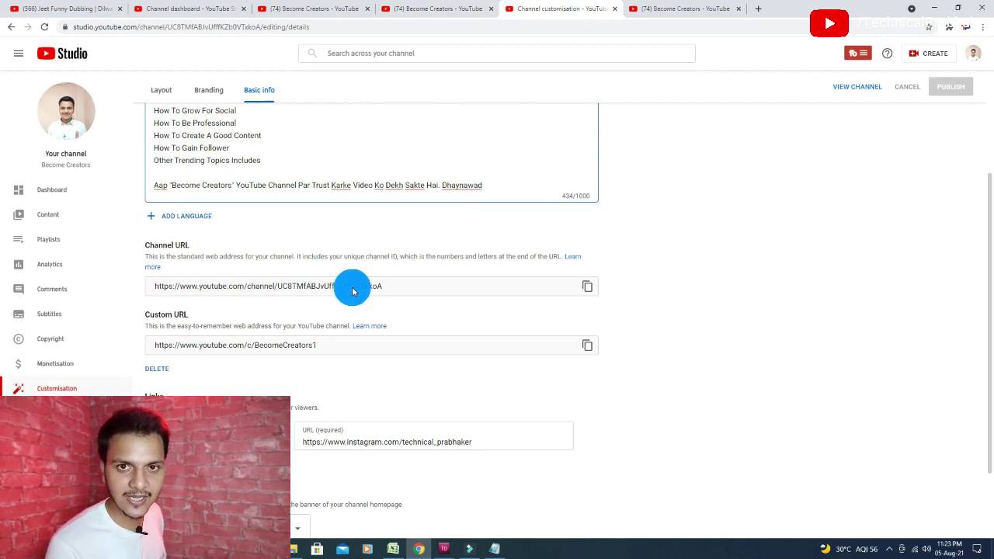
pyautogui.click(352, 291)
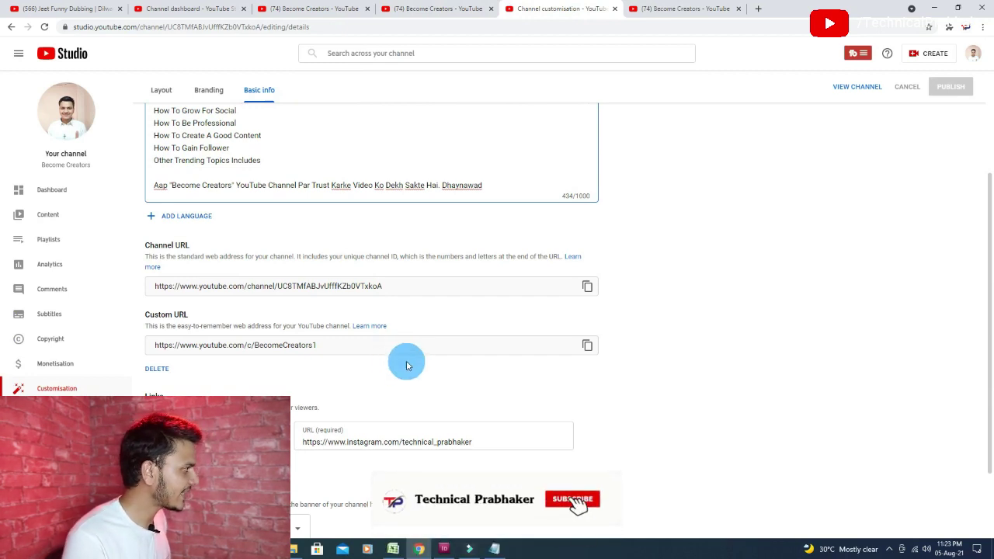
# Step: Open the studio settings and review the channel's country of residence and keywords
pyautogui.scroll(3, 303, 381)
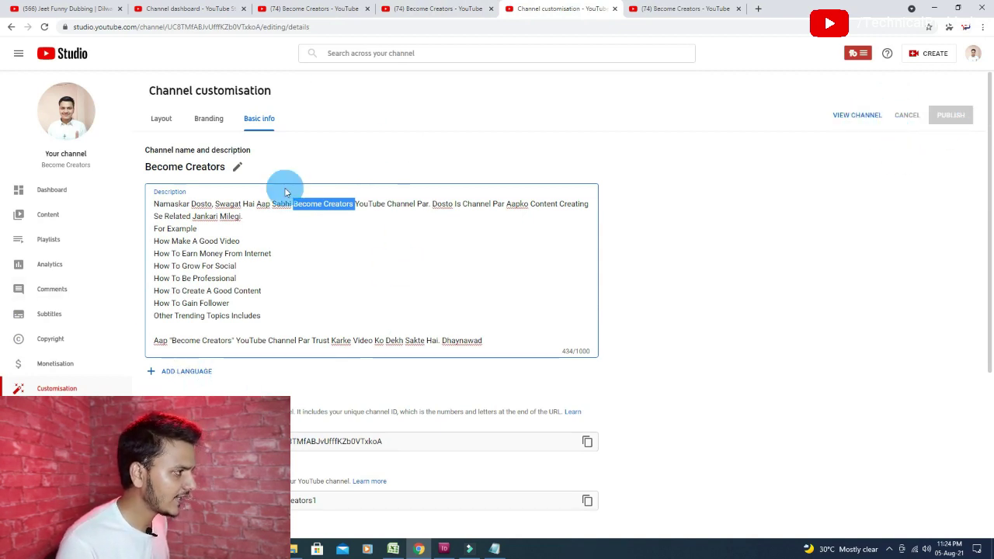
pyautogui.click(46, 481)
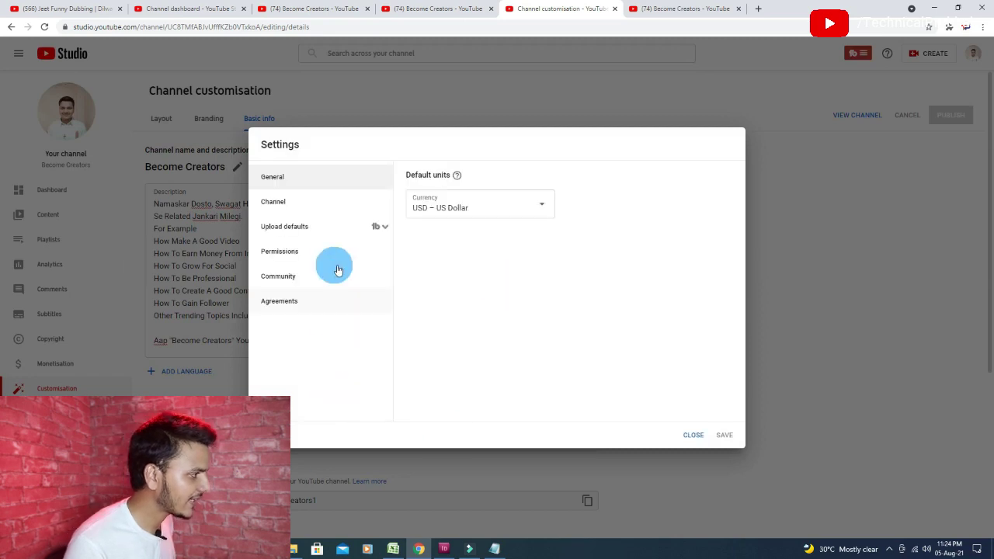
pyautogui.click(277, 201)
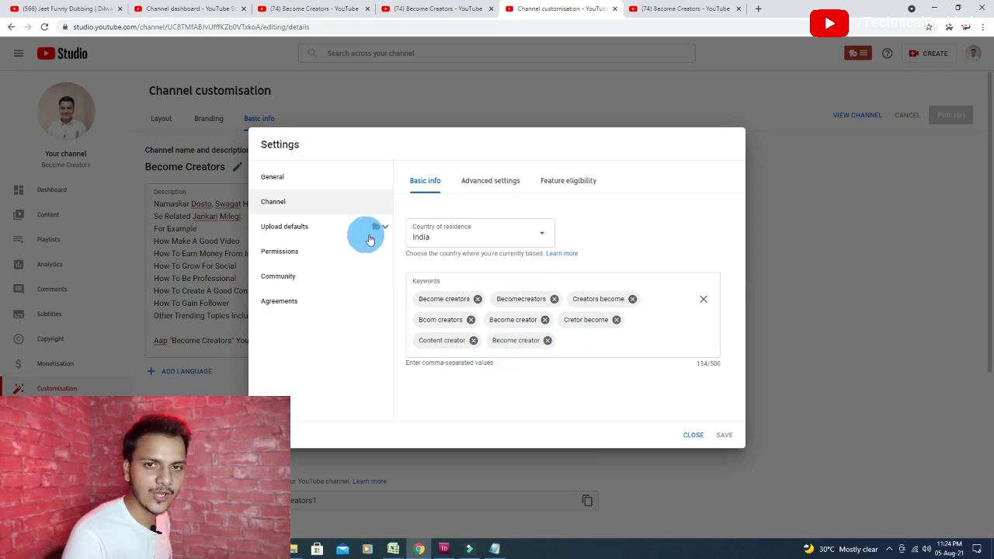
# Step: Highlight the channel name in the upload defaults' title and description, then close the settings without saving
pyautogui.click(304, 232)
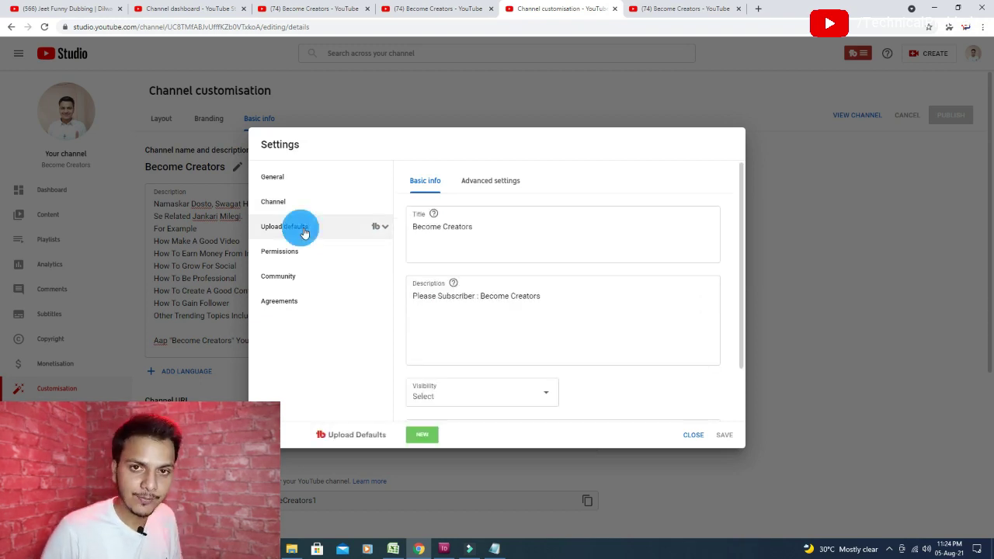
pyautogui.click(457, 229)
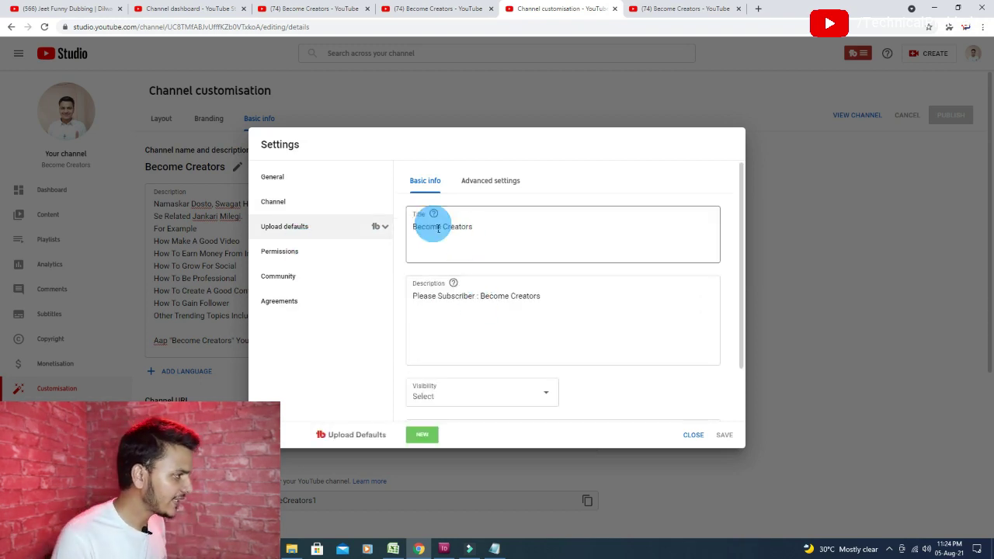
pyautogui.moveTo(477, 225); pyautogui.dragTo(444, 226)
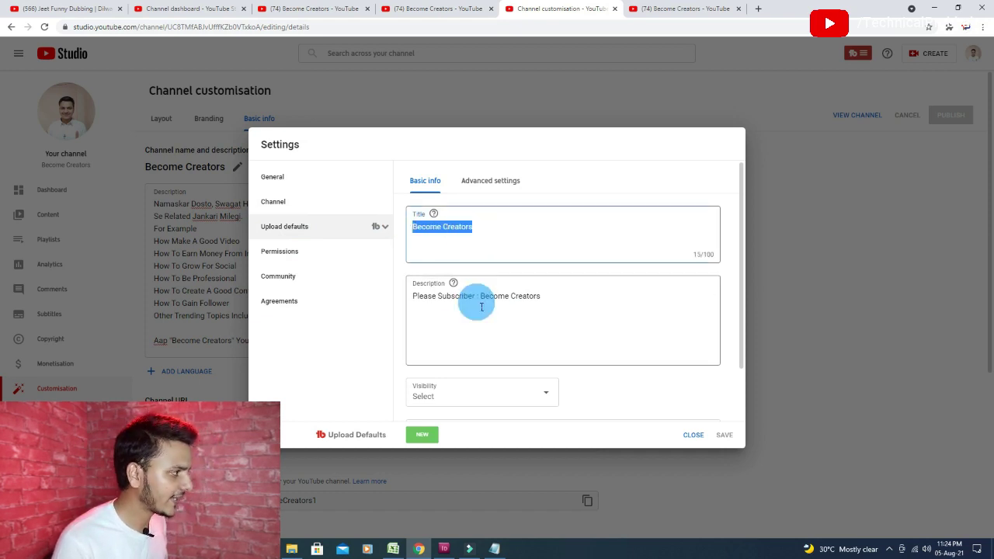
pyautogui.click(533, 303)
pyautogui.doubleClick(525, 297)
pyautogui.moveTo(483, 296); pyautogui.dragTo(483, 343)
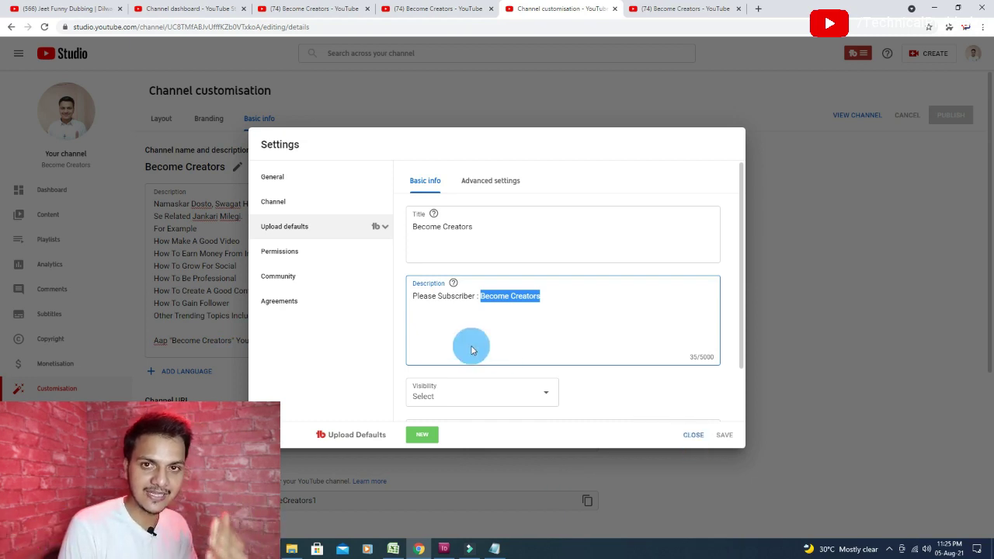
pyautogui.press('Escape')
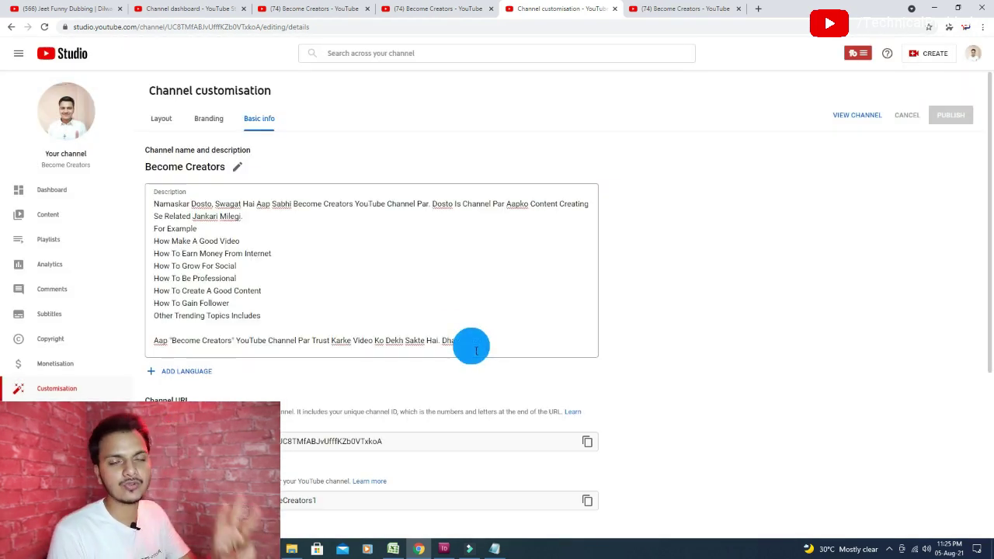
# Step: Open the channel's content list to view the uploaded videos
pyautogui.click(44, 220)
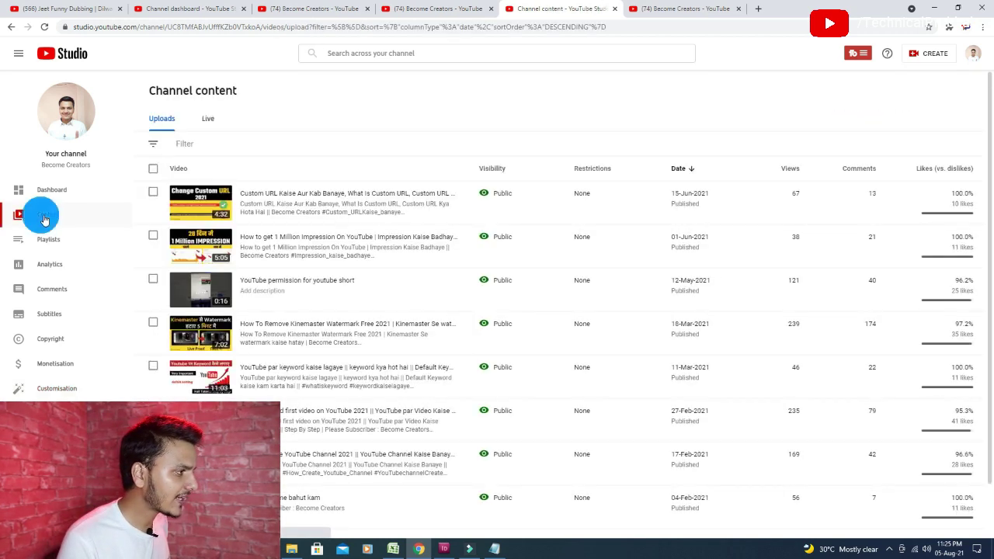
pyautogui.click(318, 212)
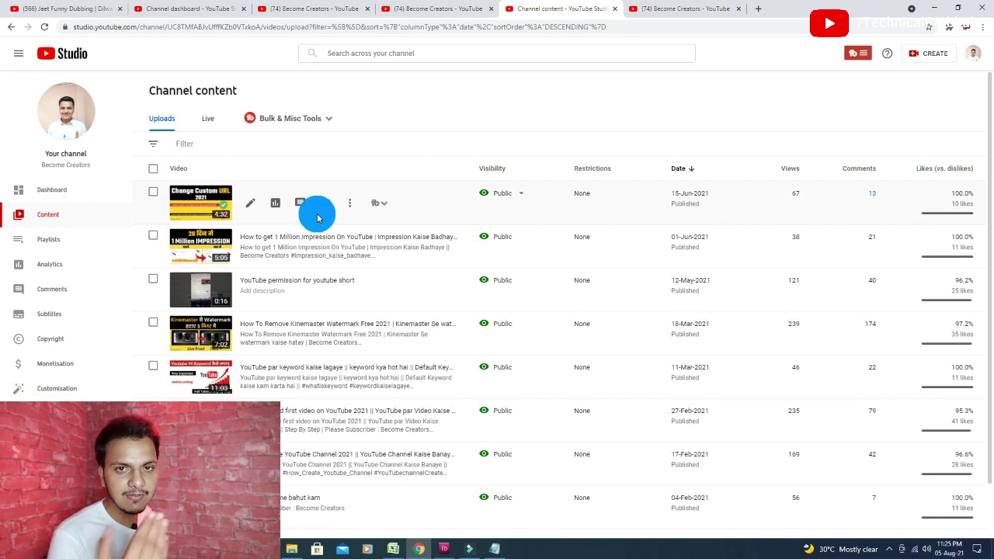